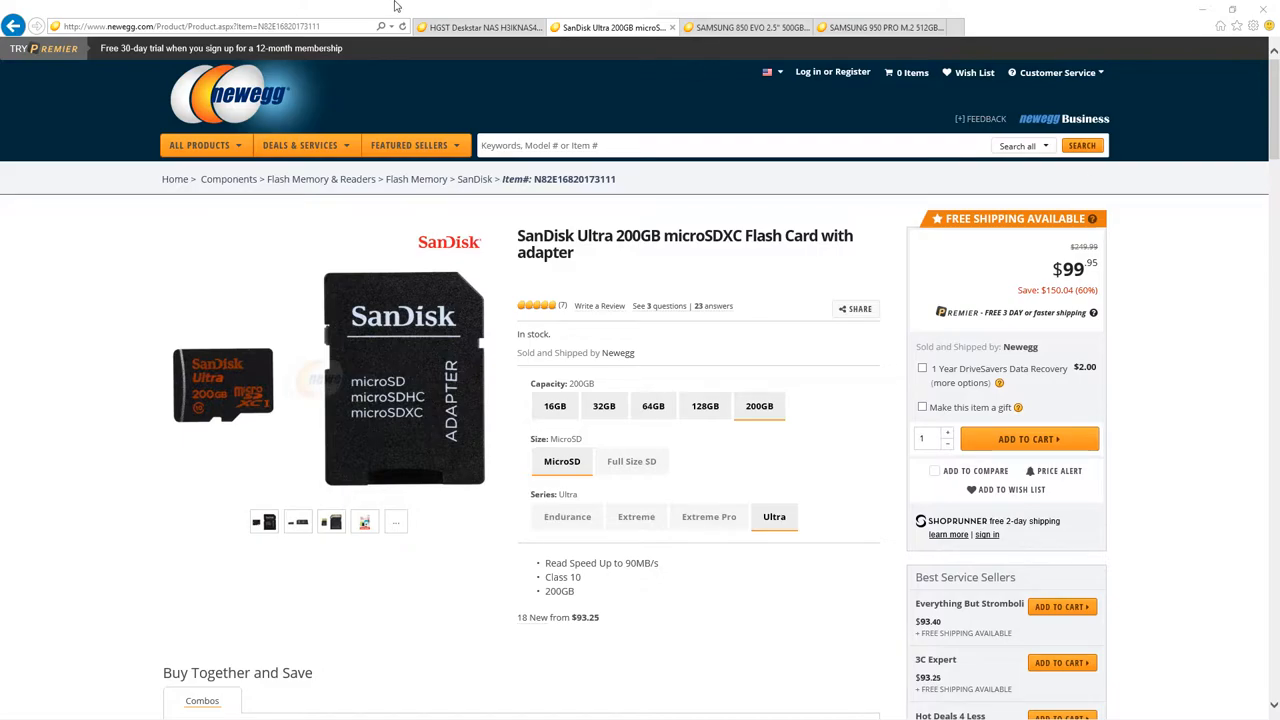
Step: Review the HGST Deskstar NAS 7200 RPM product page, highlighting parts of its title
click(485, 27)
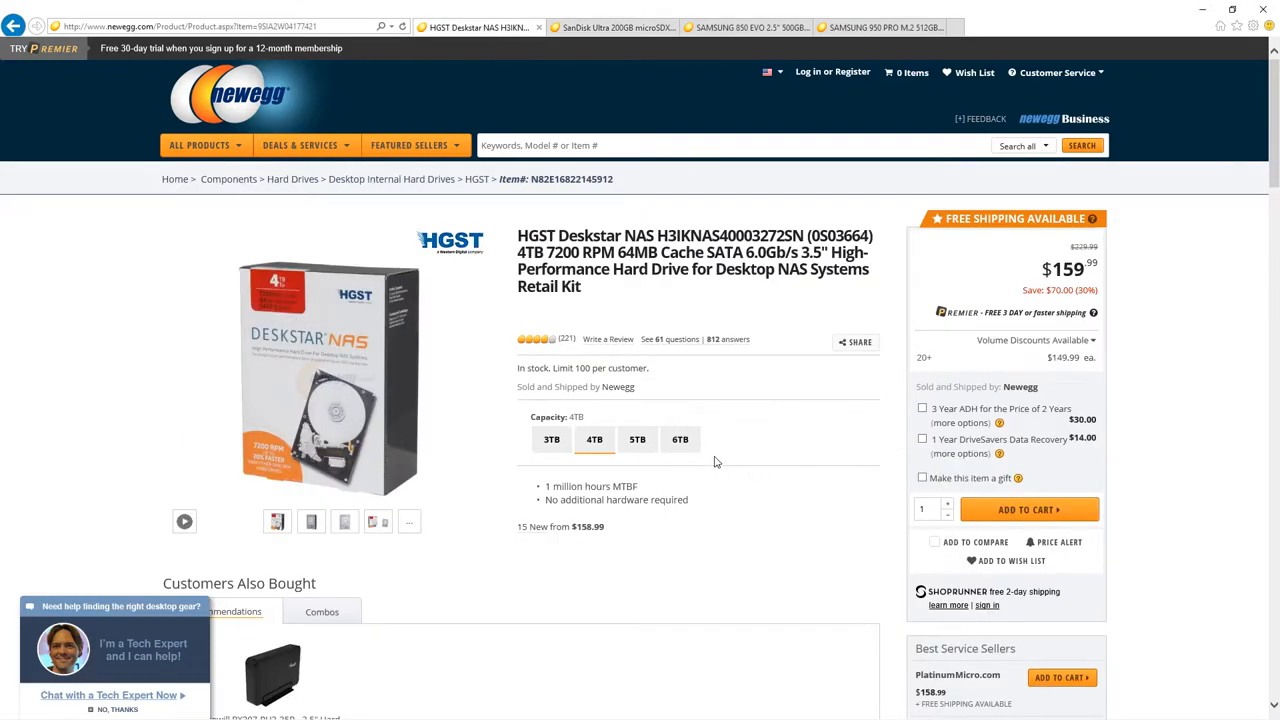
double_click(566, 252)
triple_click(625, 280)
double_click(540, 252)
double_click(537, 235)
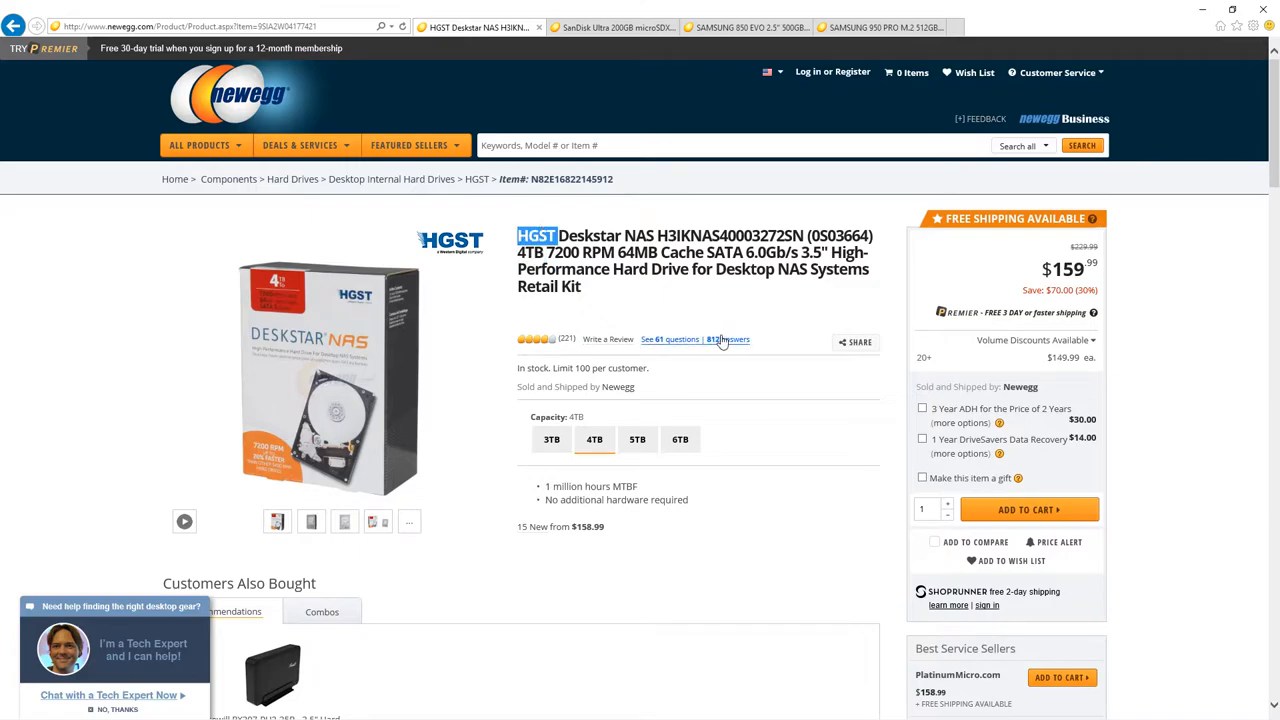
click(1171, 372)
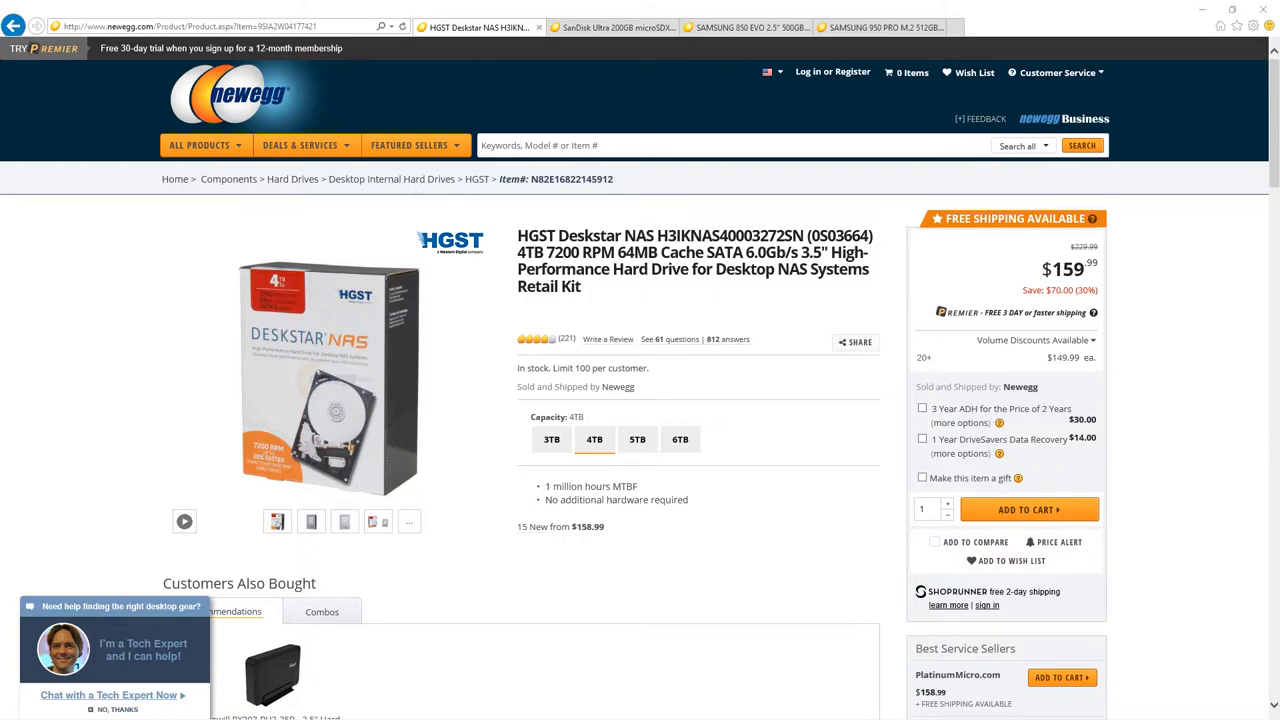
Step: View the 7200 RPM HDD and SanDisk SD card benchmarks, then the HDD vs SD read-speed chart
key(alt+Tab)
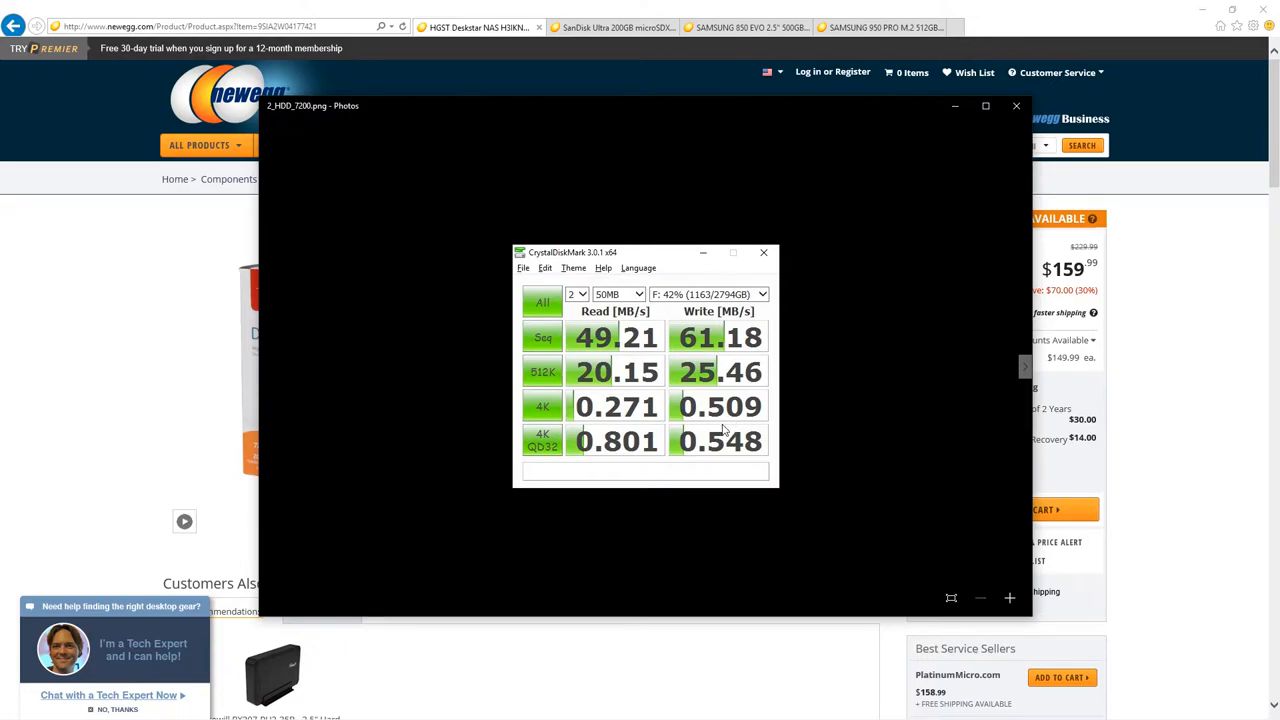
click(660, 5)
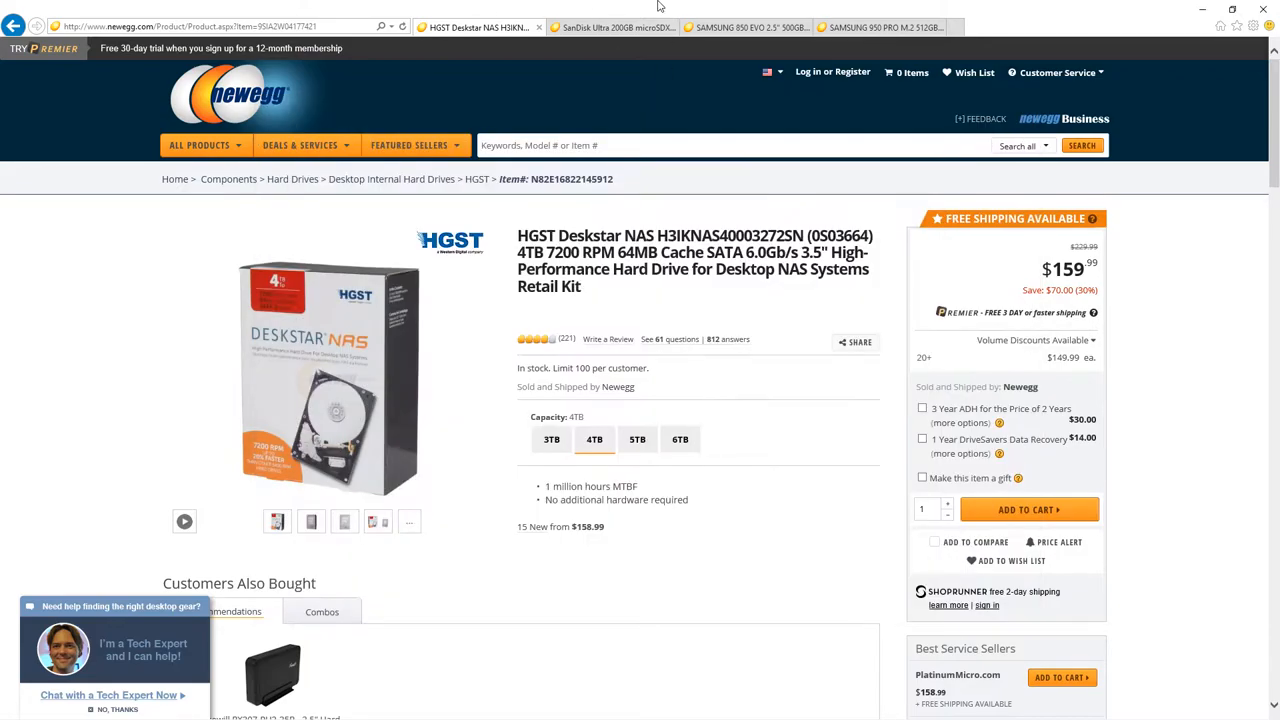
click(607, 27)
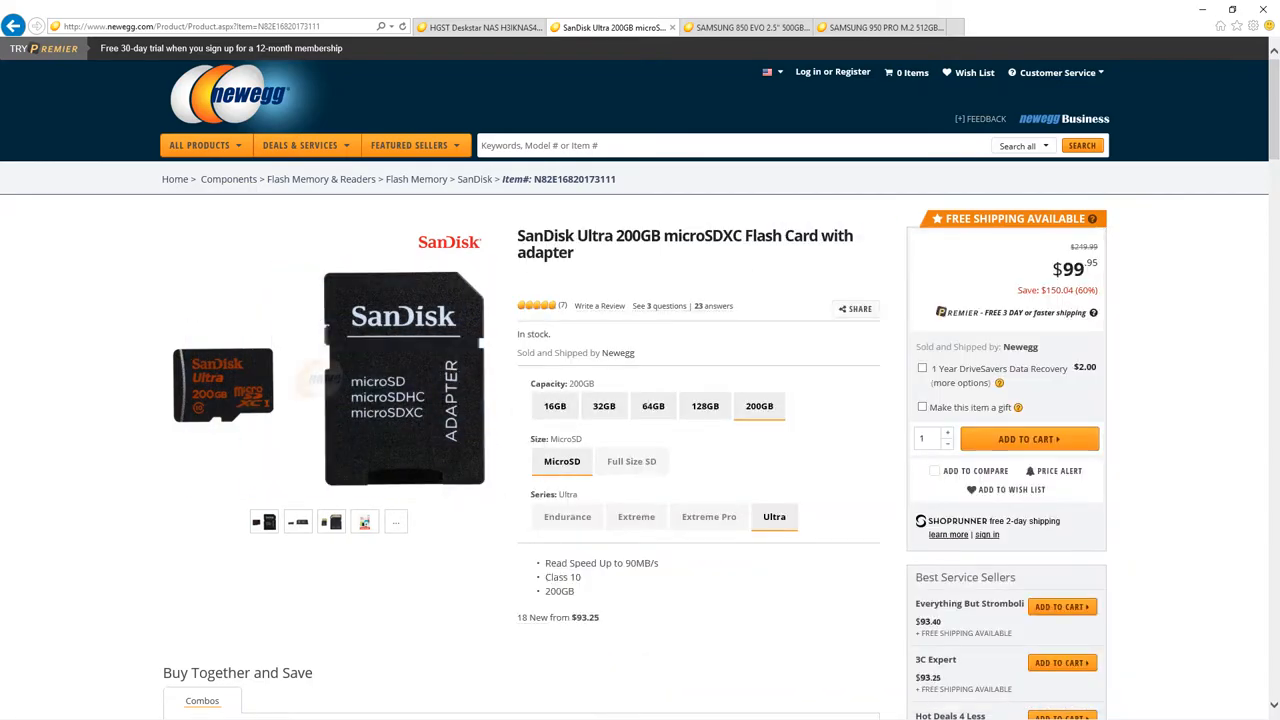
key(alt+Tab)
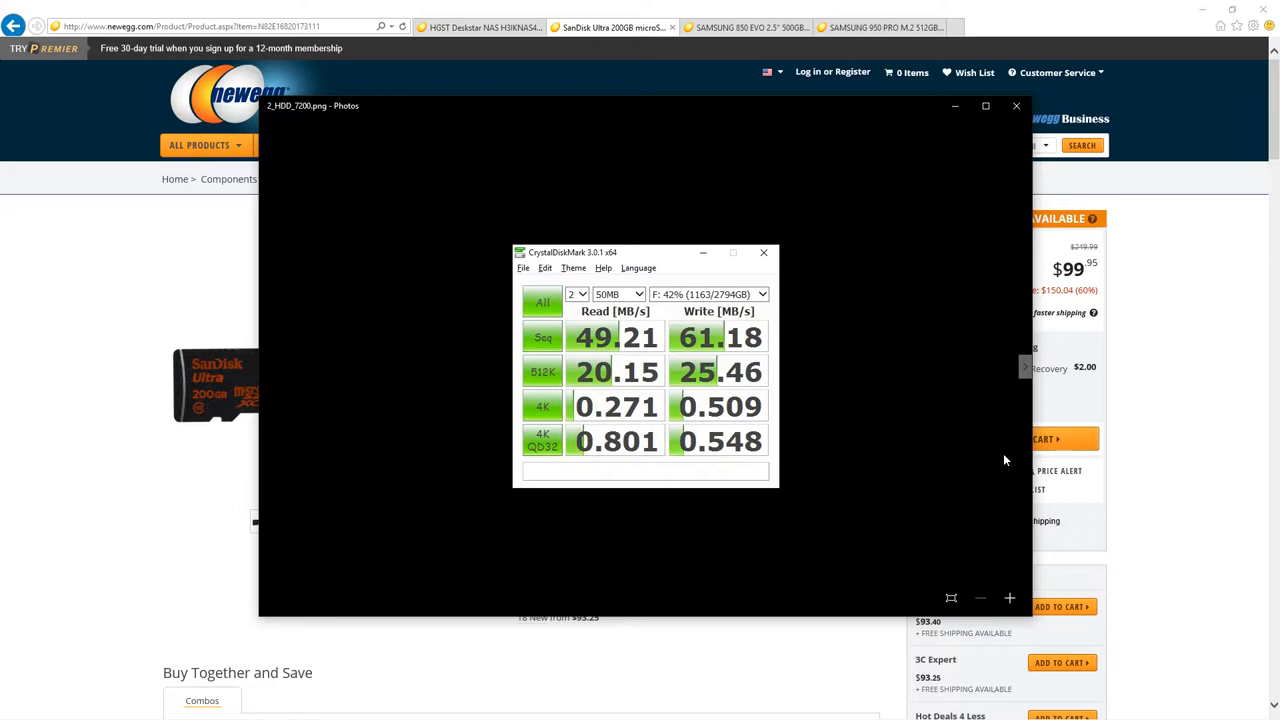
key(Right)
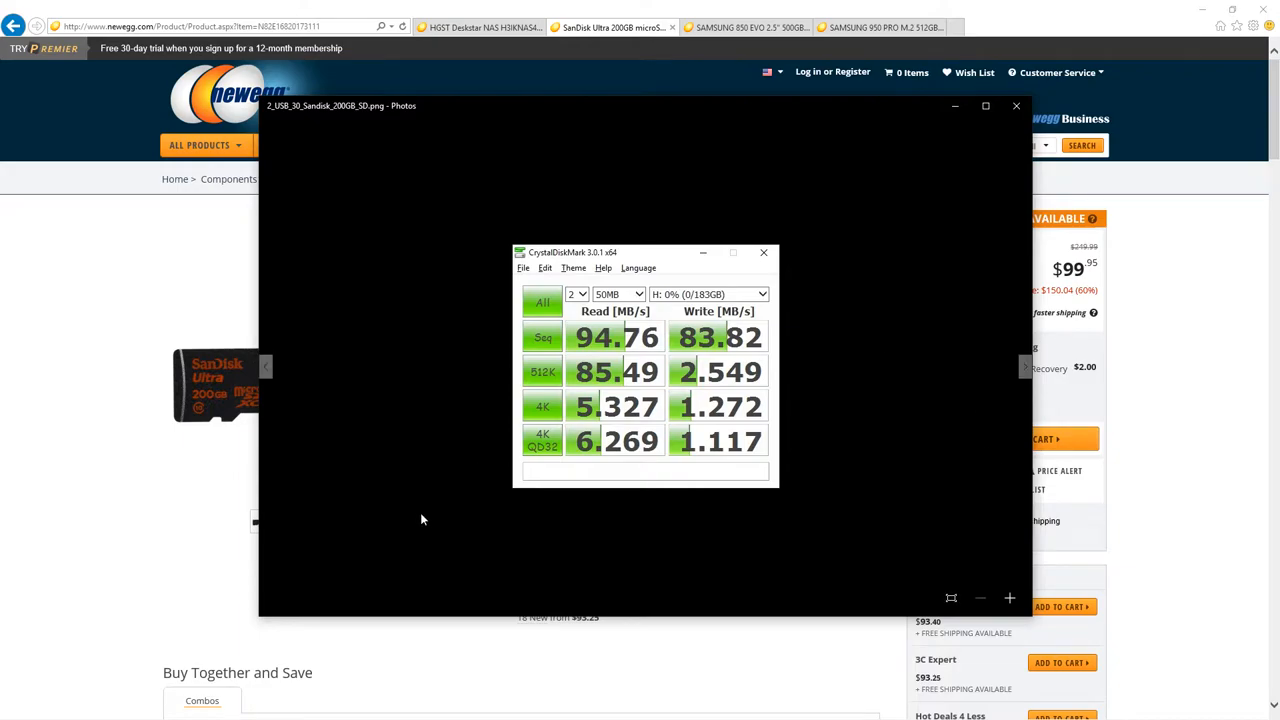
key(alt+F4)
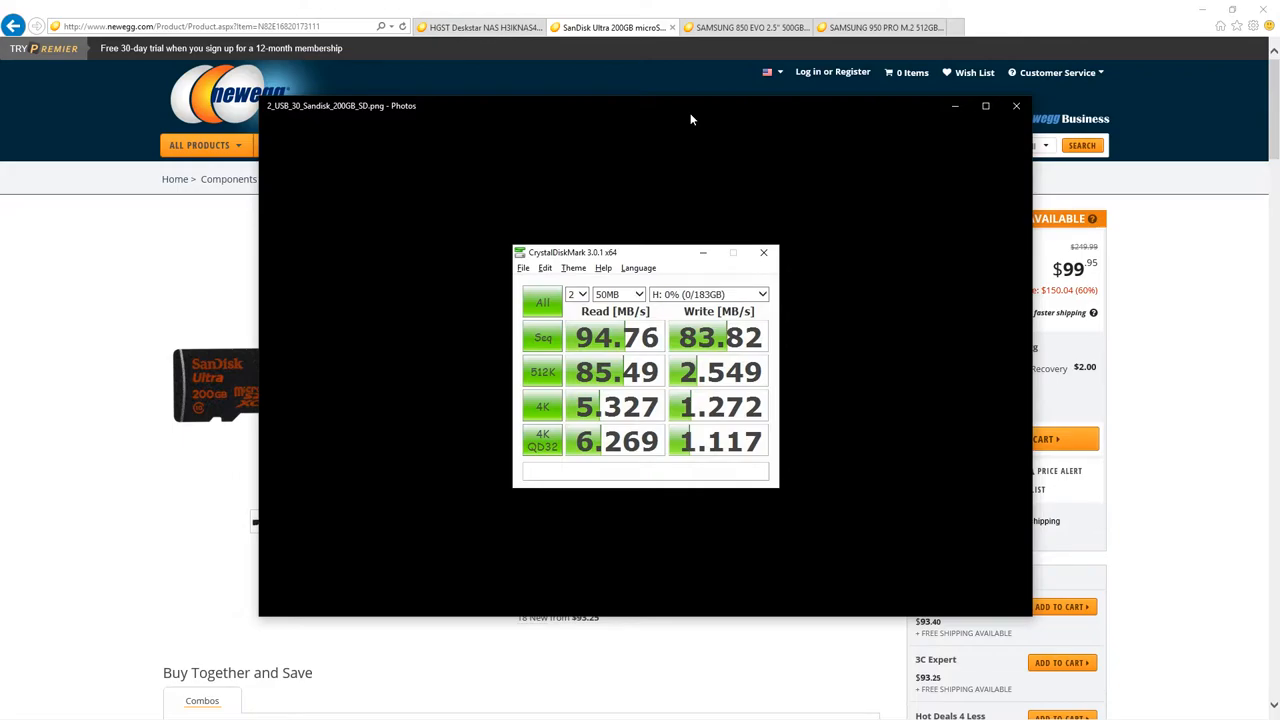
key(Right)
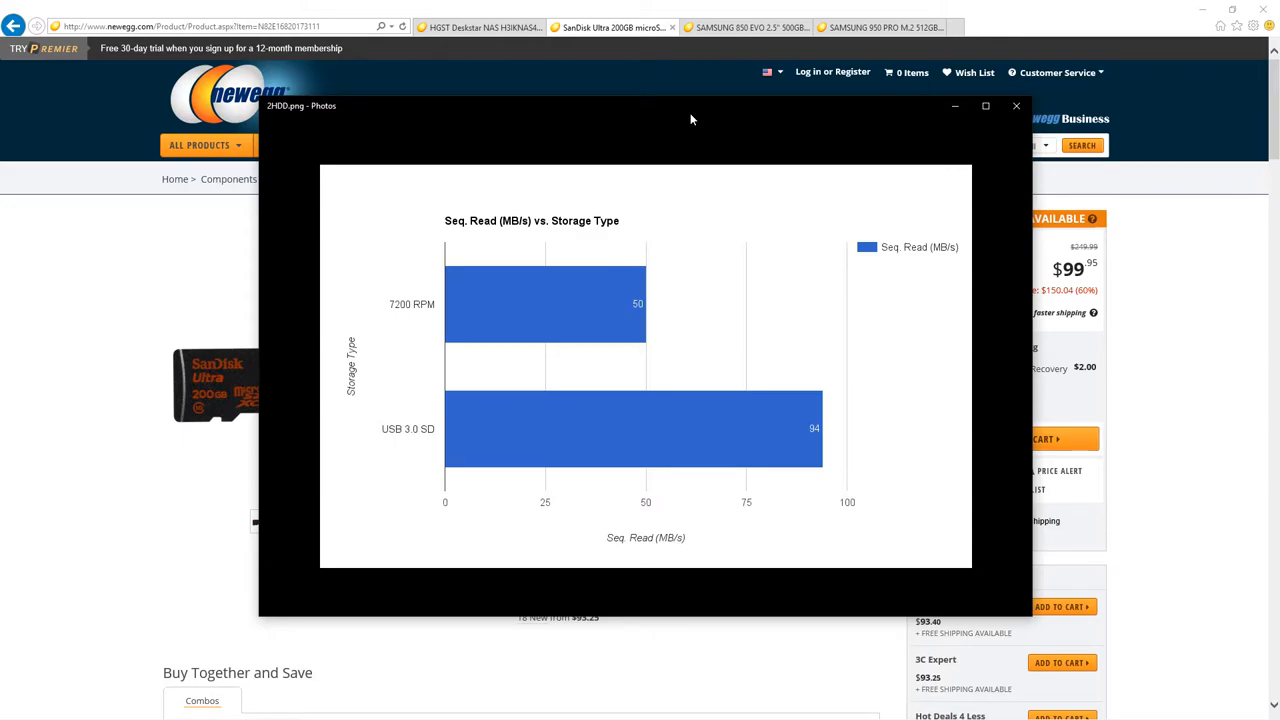
Step: View the SATA SSD benchmark, the Samsung 850 EVO page, and the chart adding SSD at 460 MB/s
key(Right)
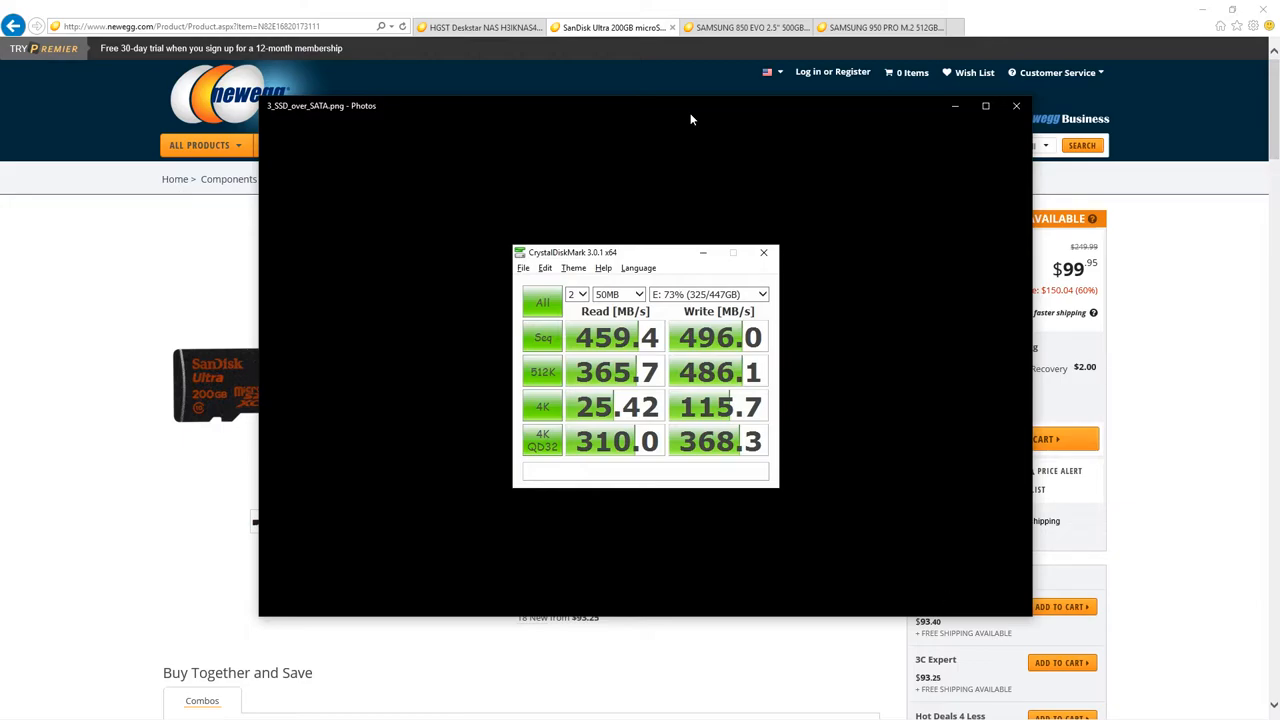
click(750, 27)
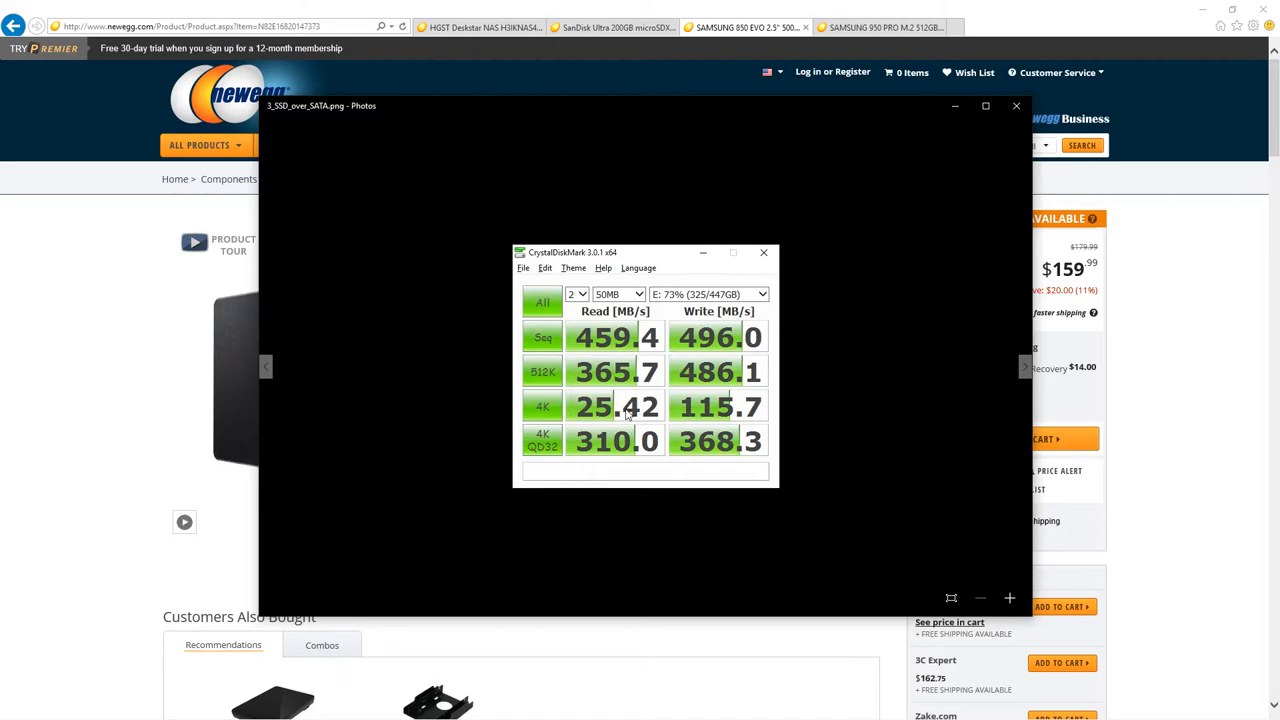
mouse_move(628, 412)
key(Left)
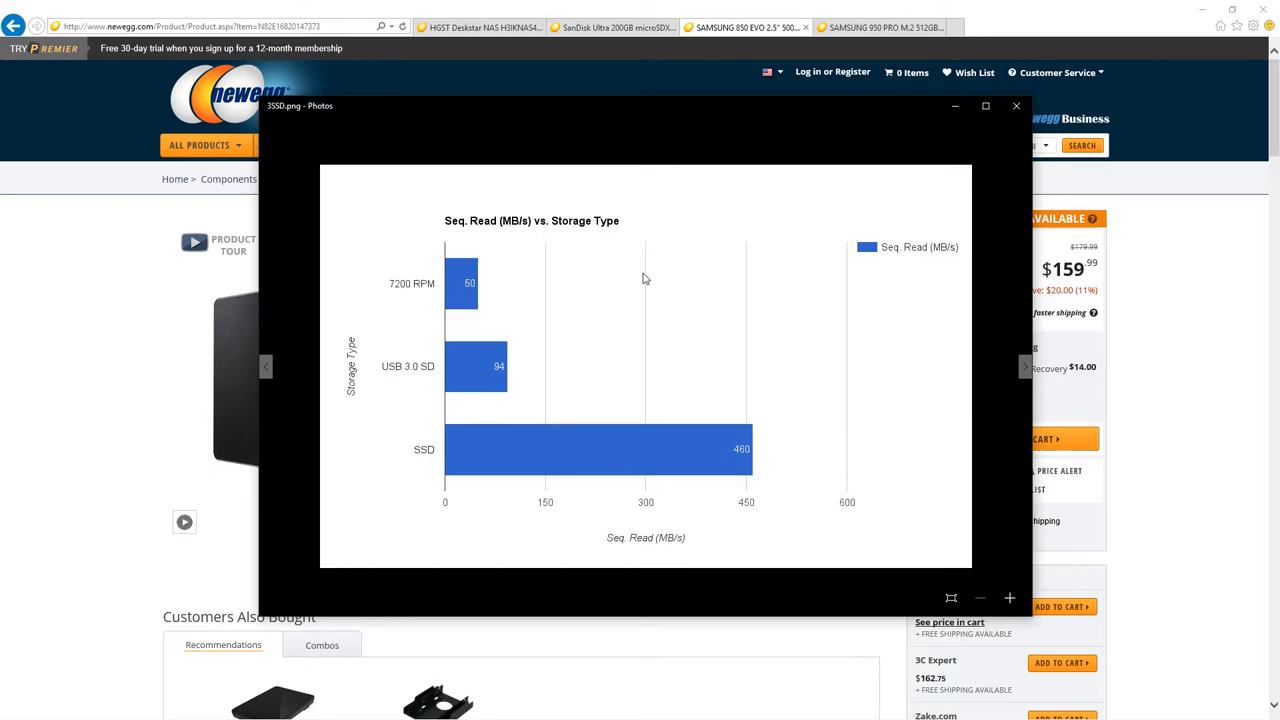
Step: Bring the browser forward and show the Samsung 950 PRO M.2 product page
click(828, 6)
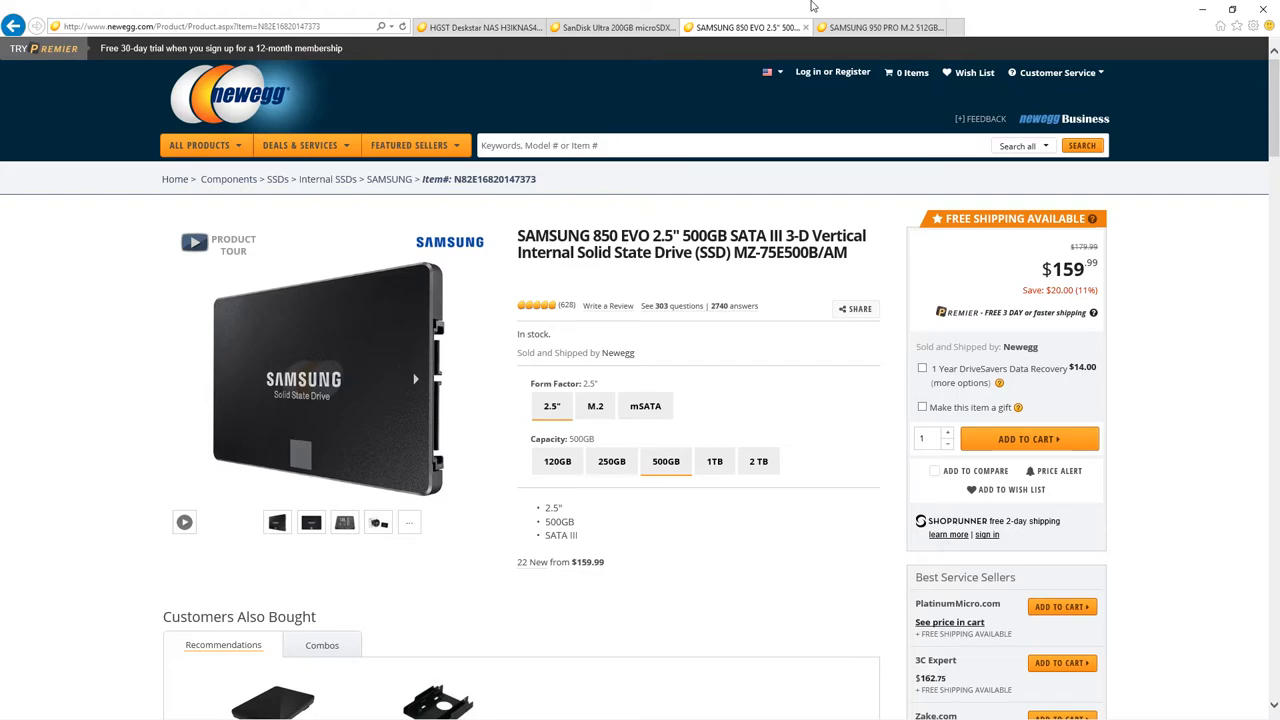
click(880, 27)
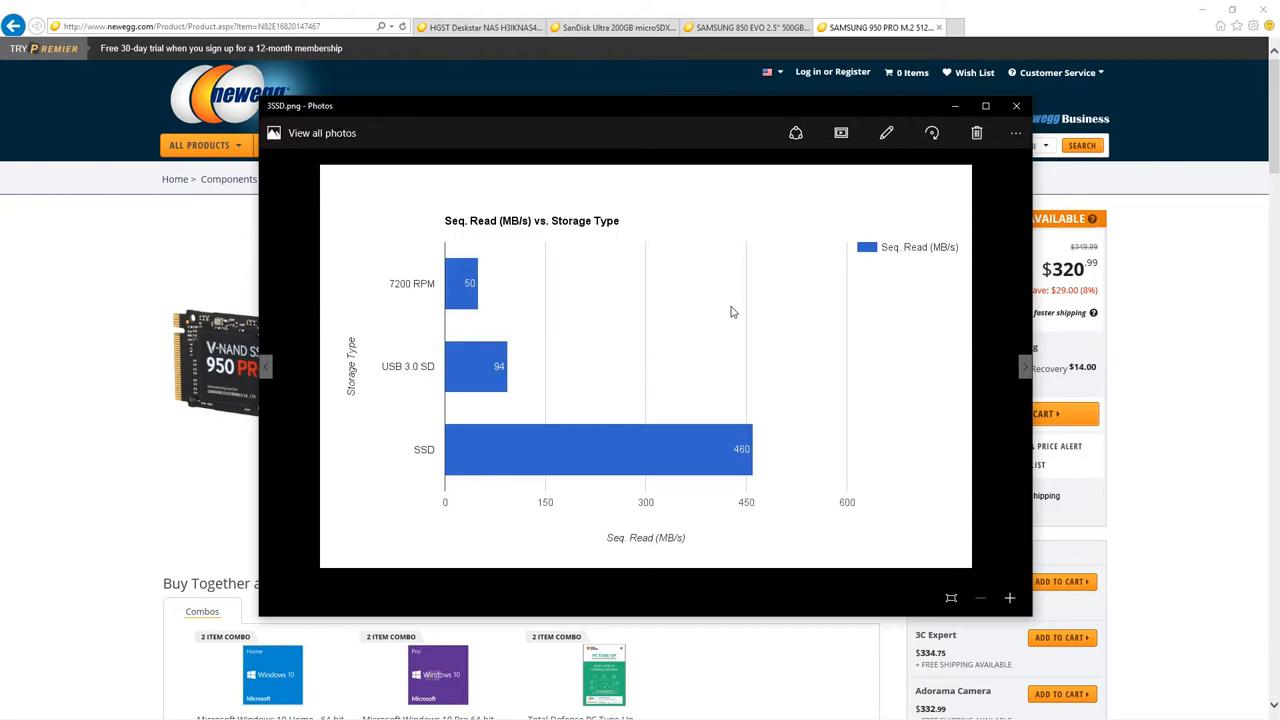
Step: View the Samsung NVMe benchmark and the chart with the M.2 drive's 1,900 MB/s bar
key(Right)
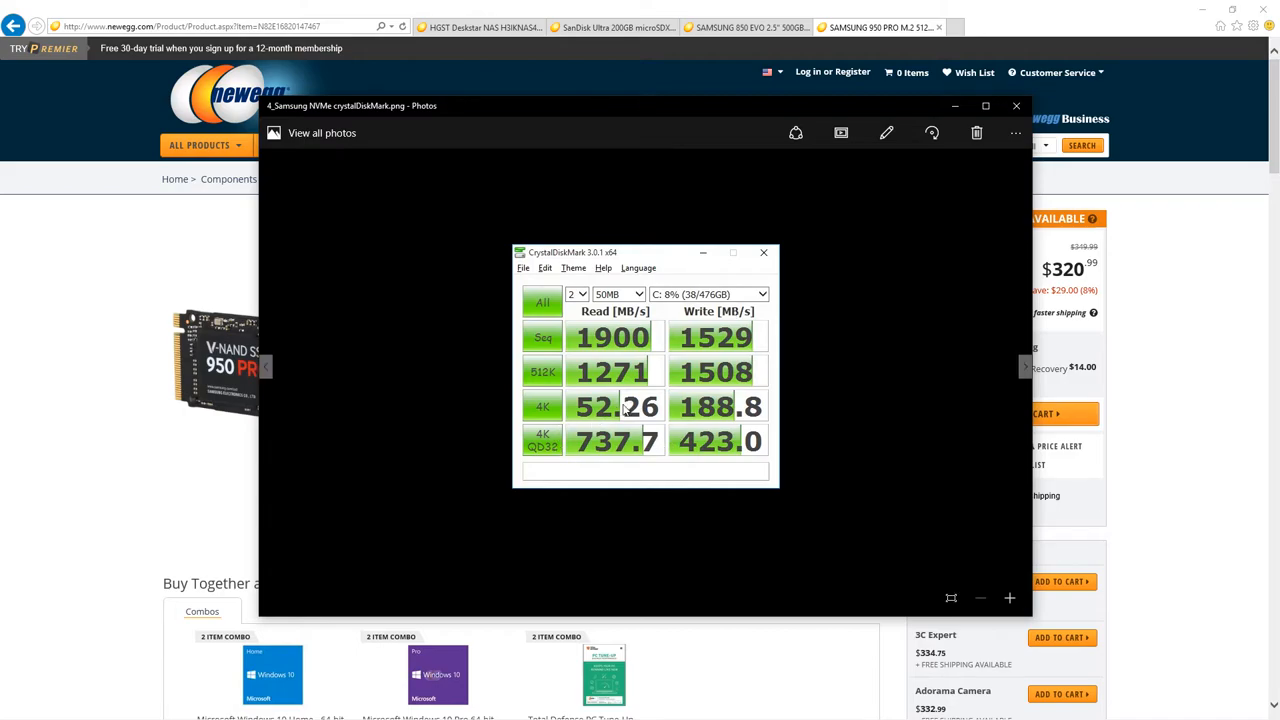
key(Right)
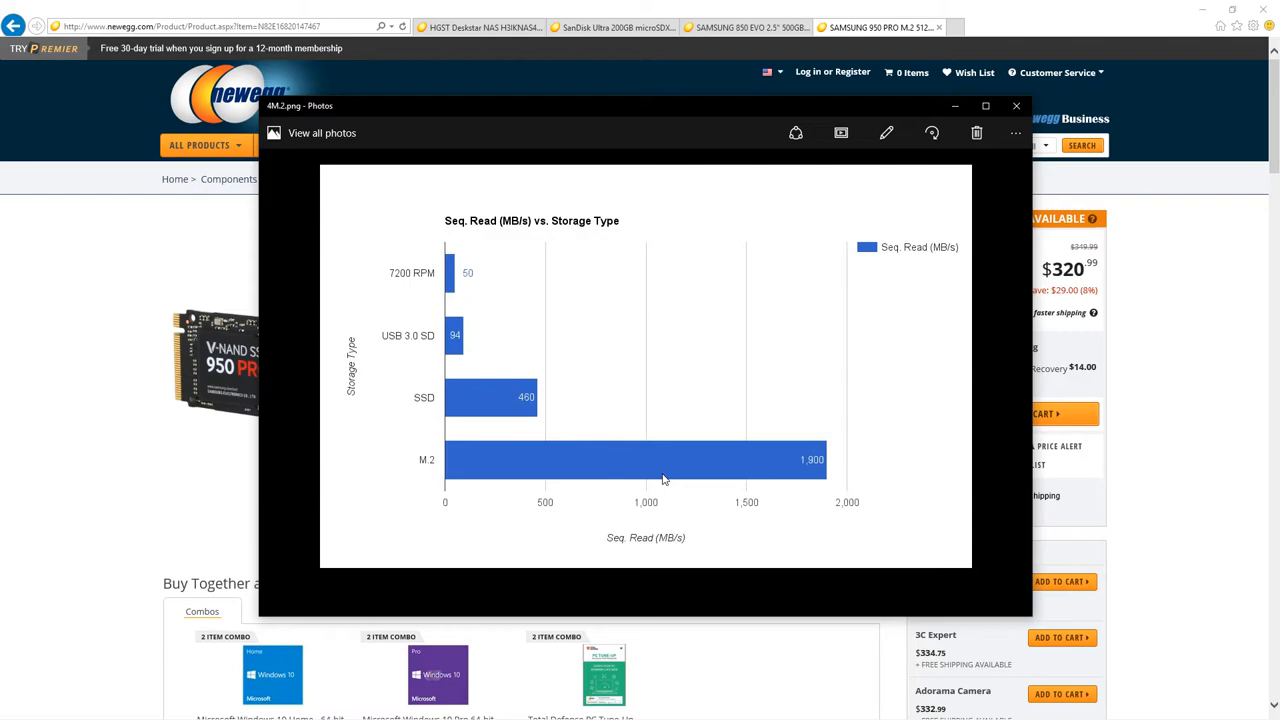
Step: Advance to the RAM cache benchmark showing 8918 MB/s read and 11249 MB/s write
key(Right)
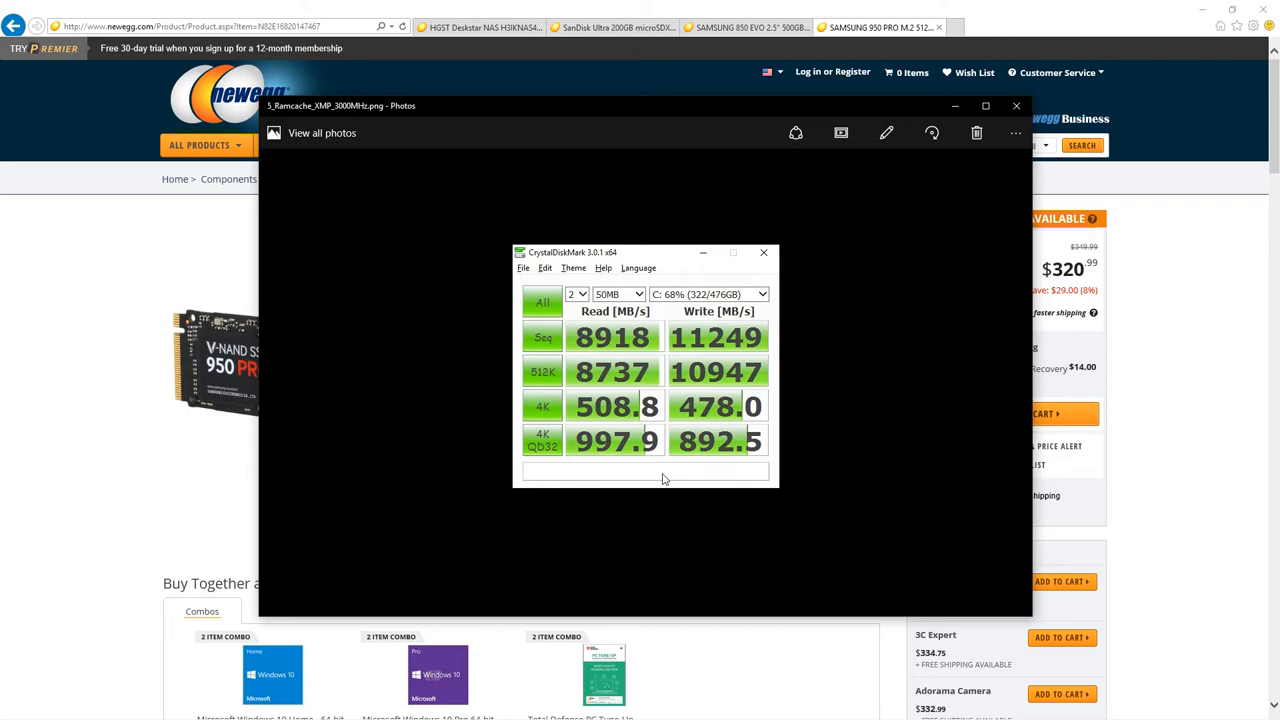
Step: Show the chart with the RAM cache's 8,900 MB/s bar added to the comparison
key(Left)
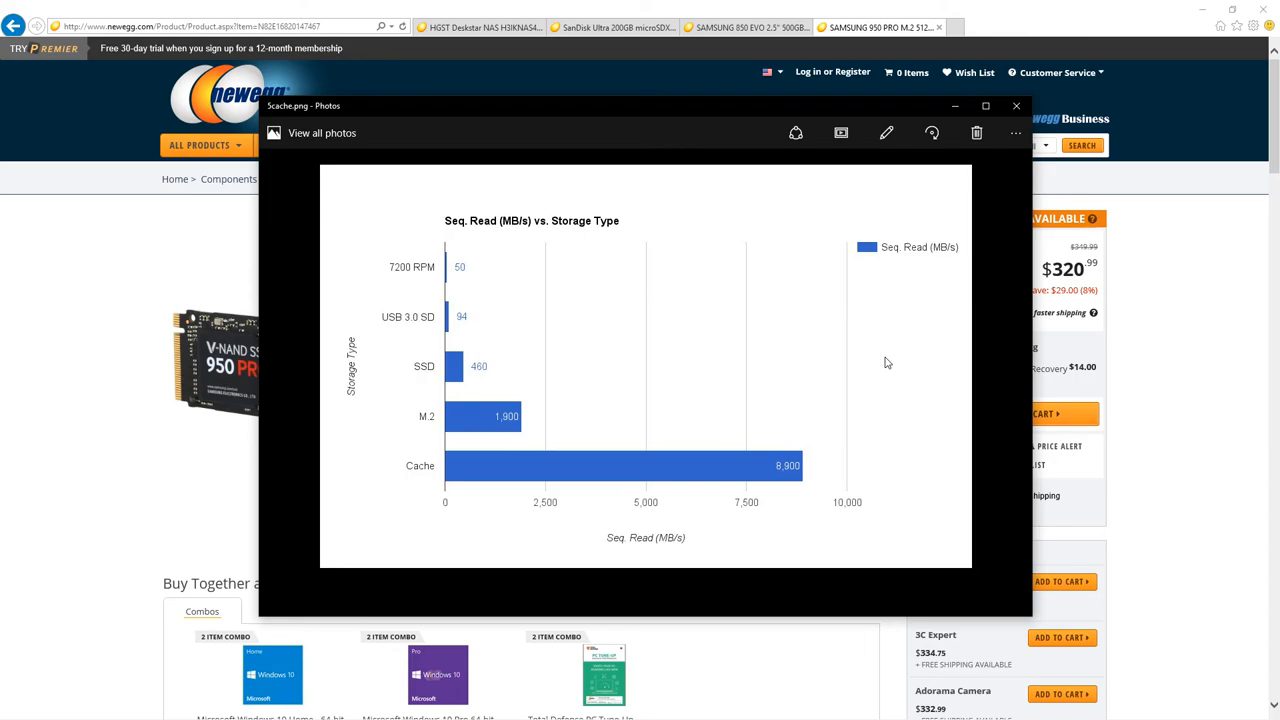
mouse_move(618, 390)
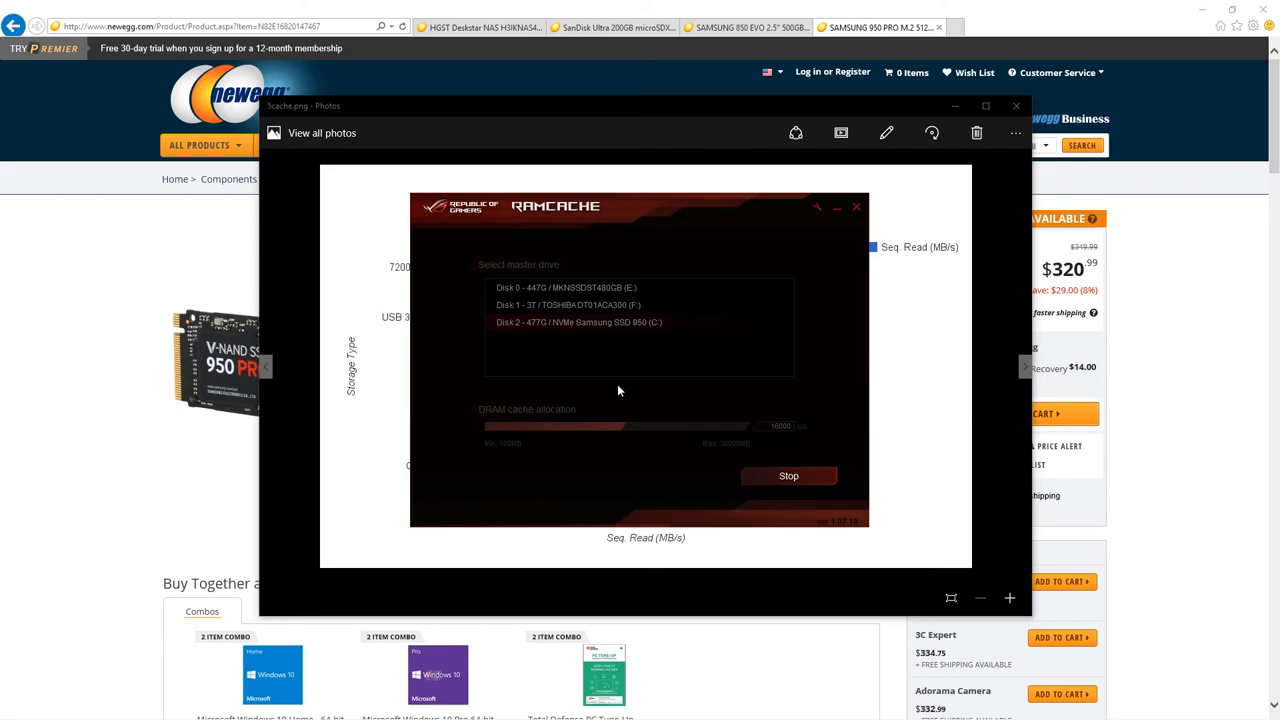
Step: Drag the RAMCache window to the top-left so the M.2 and Cache bars are visible
drag(605, 205, 351, 72)
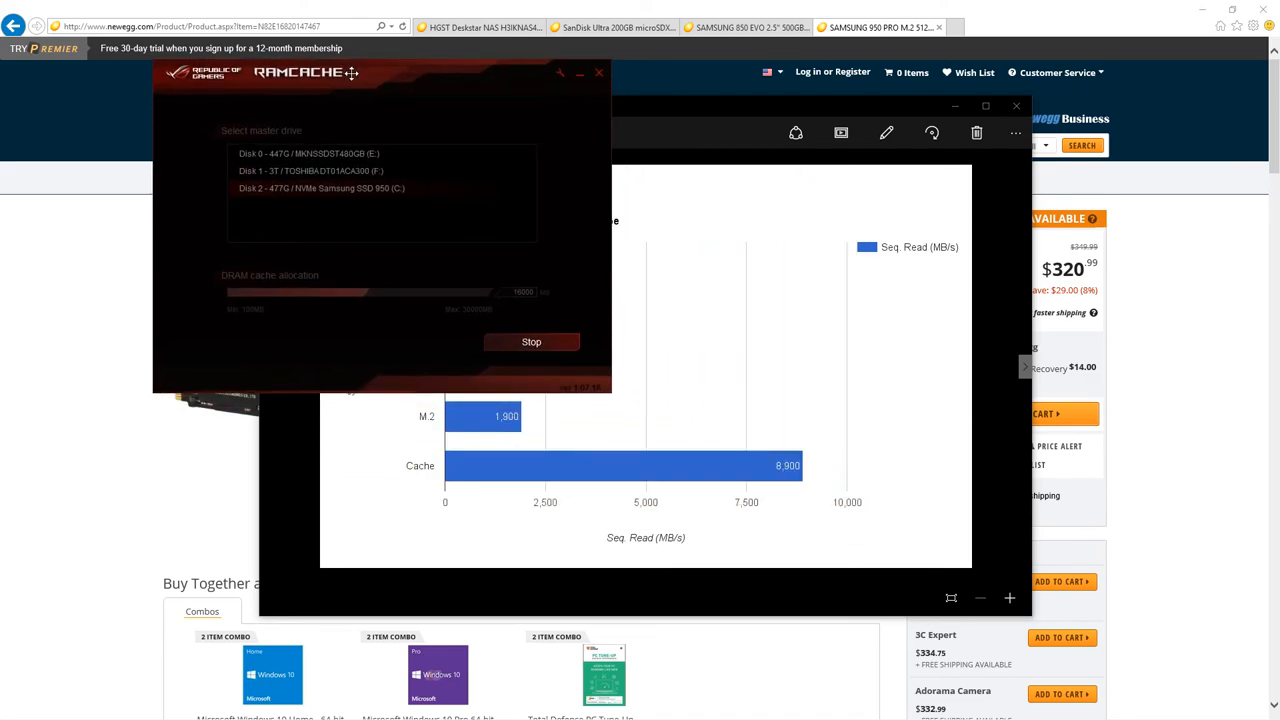